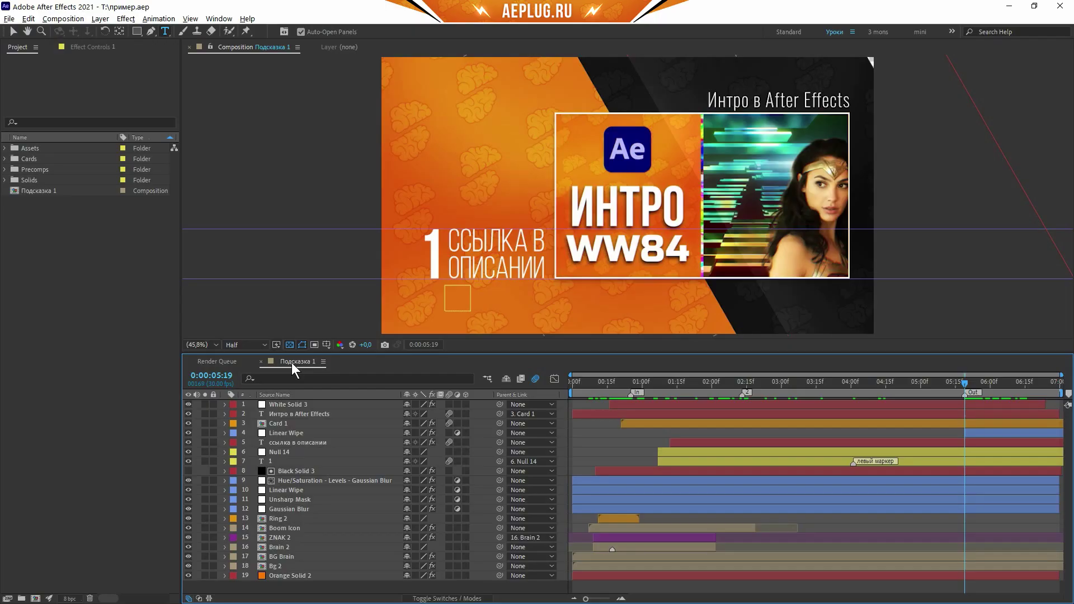
# Preview the intro animation, checking frames at 1:02 and 2:14 and scrubbing to about 3:12.
pyautogui.click(587, 383)
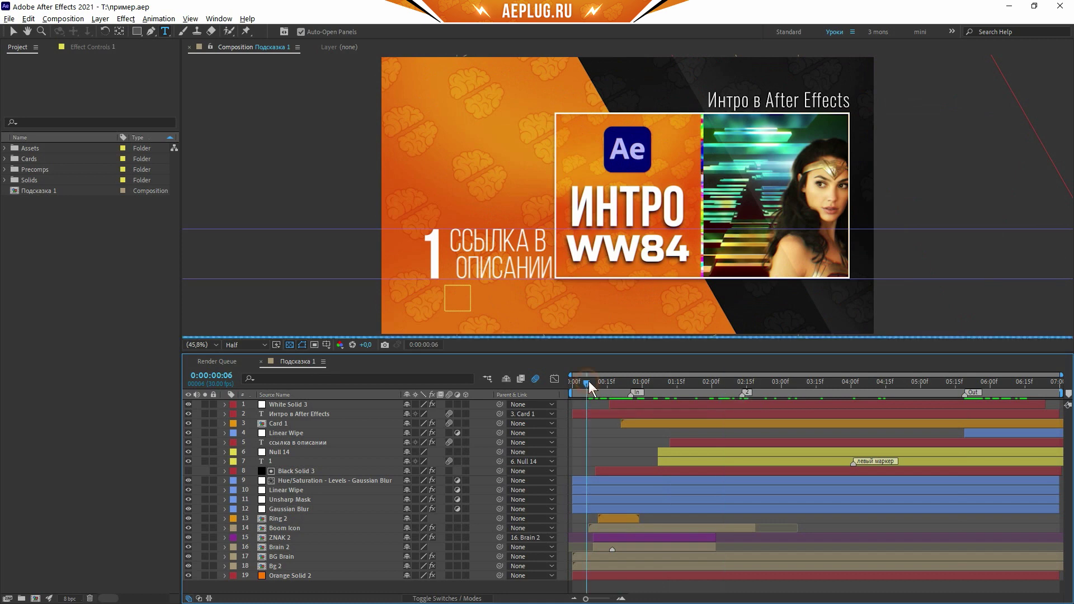
pyautogui.moveTo(588, 387); pyautogui.dragTo(1005, 398)
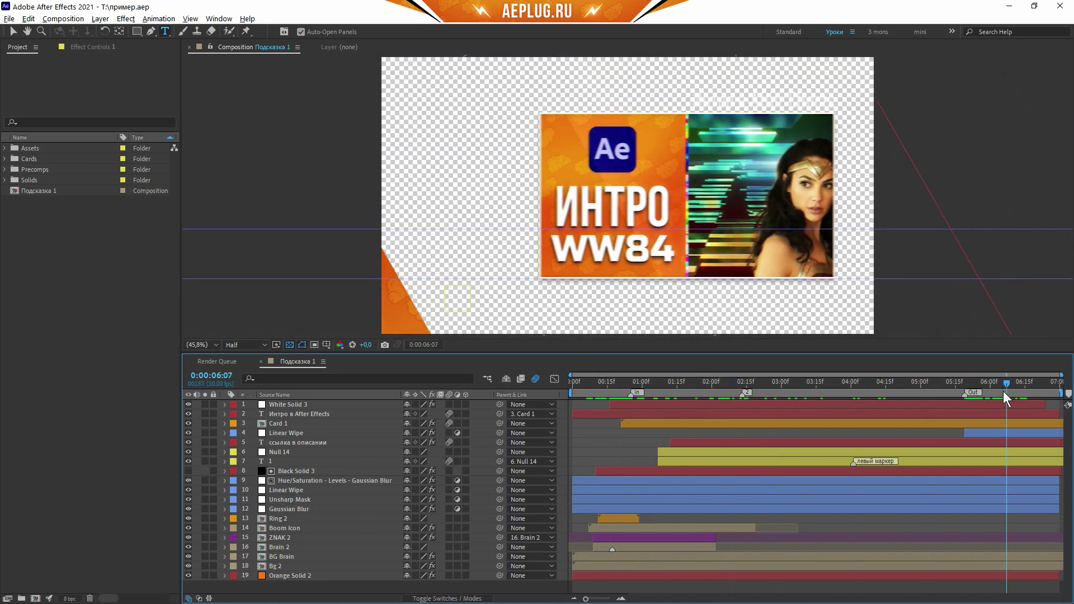
pyautogui.press('space')
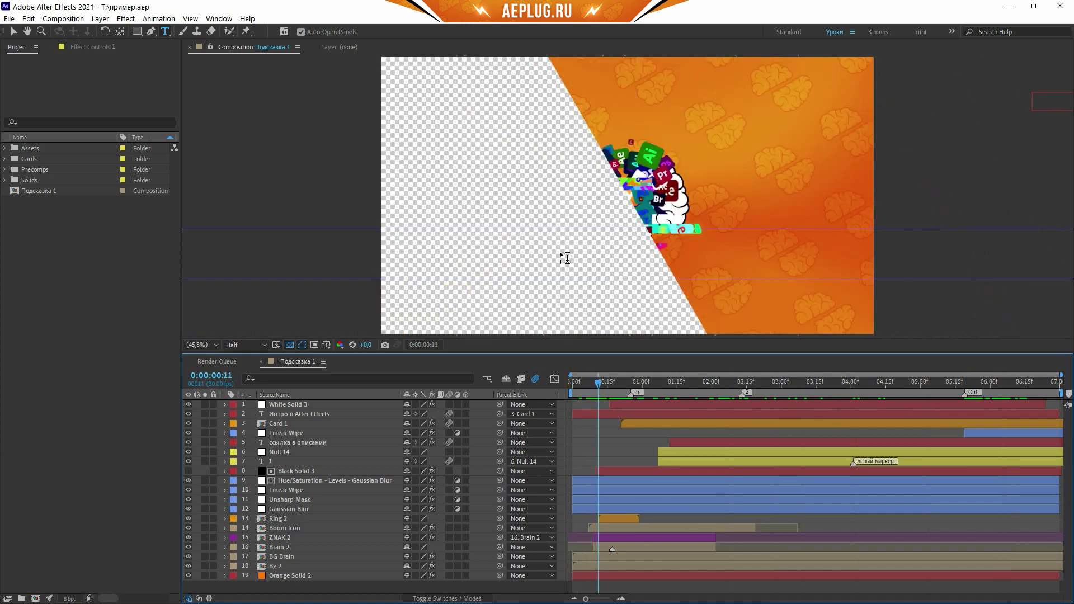
pyautogui.click(644, 384)
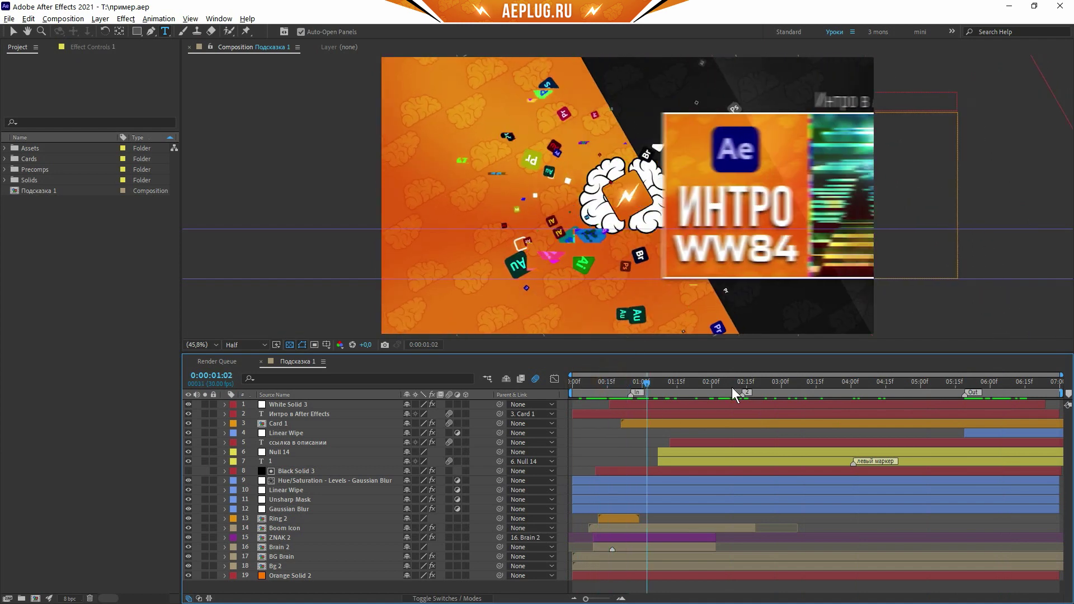
pyautogui.click(743, 386)
pyautogui.moveTo(743, 387); pyautogui.dragTo(986, 395)
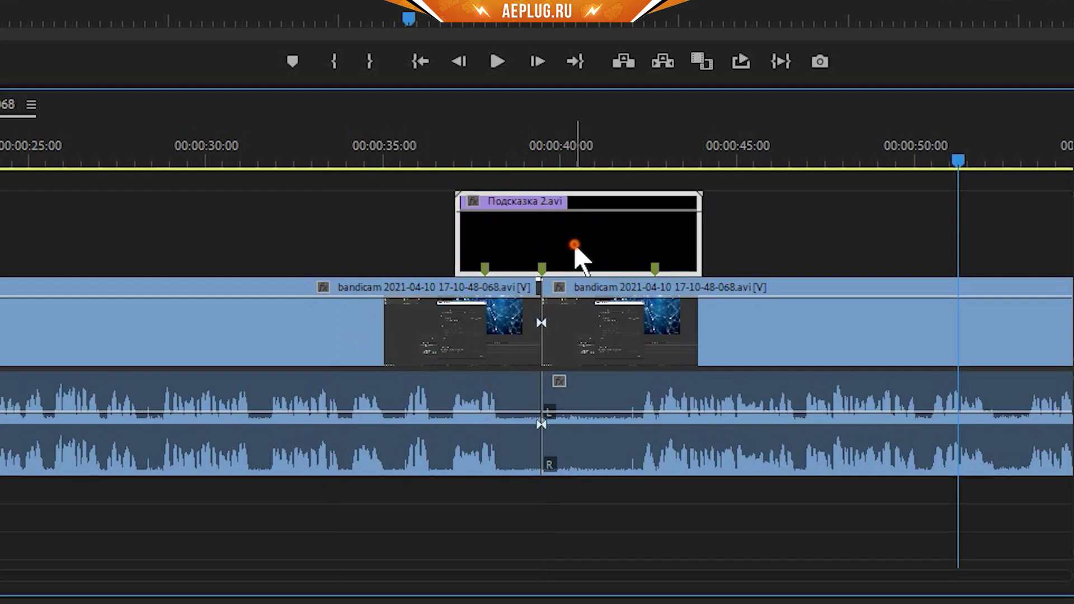
# Slide Подсказка 2.avi earlier, then trim the left bandicam clip's end and the right clip's start.
pyautogui.moveTo(601, 245); pyautogui.dragTo(528, 259)
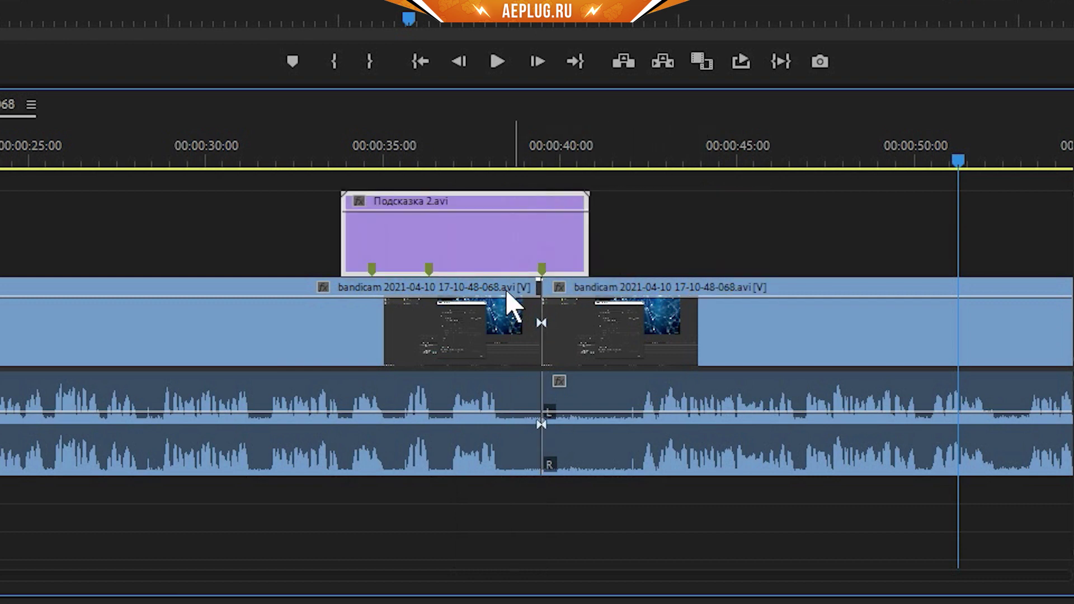
pyautogui.click(538, 316)
pyautogui.moveTo(539, 316); pyautogui.dragTo(427, 316)
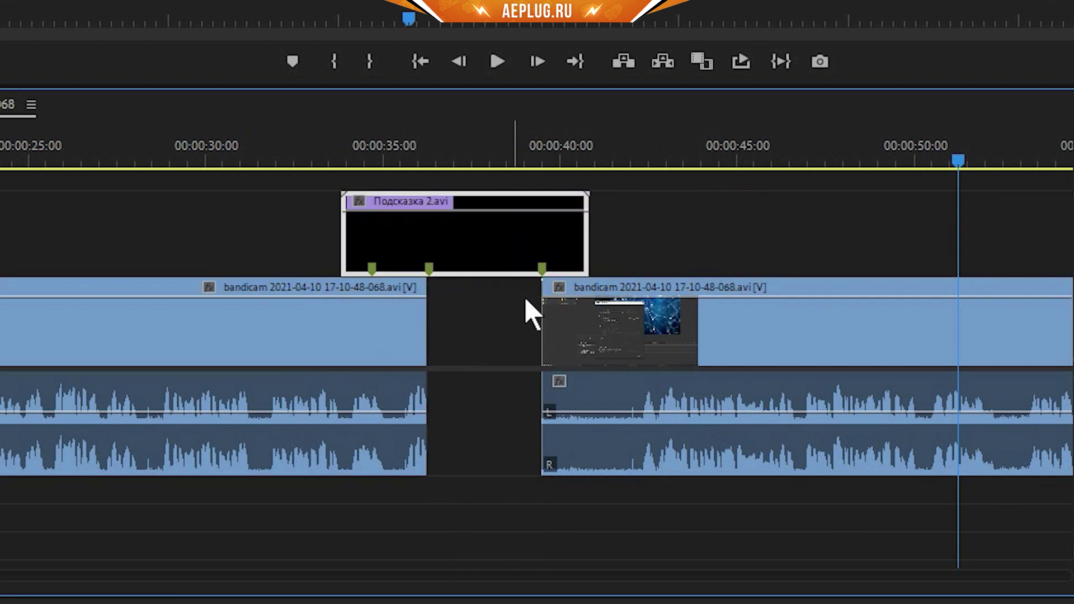
pyautogui.click(541, 294)
pyautogui.moveTo(430, 302); pyautogui.dragTo(371, 310)
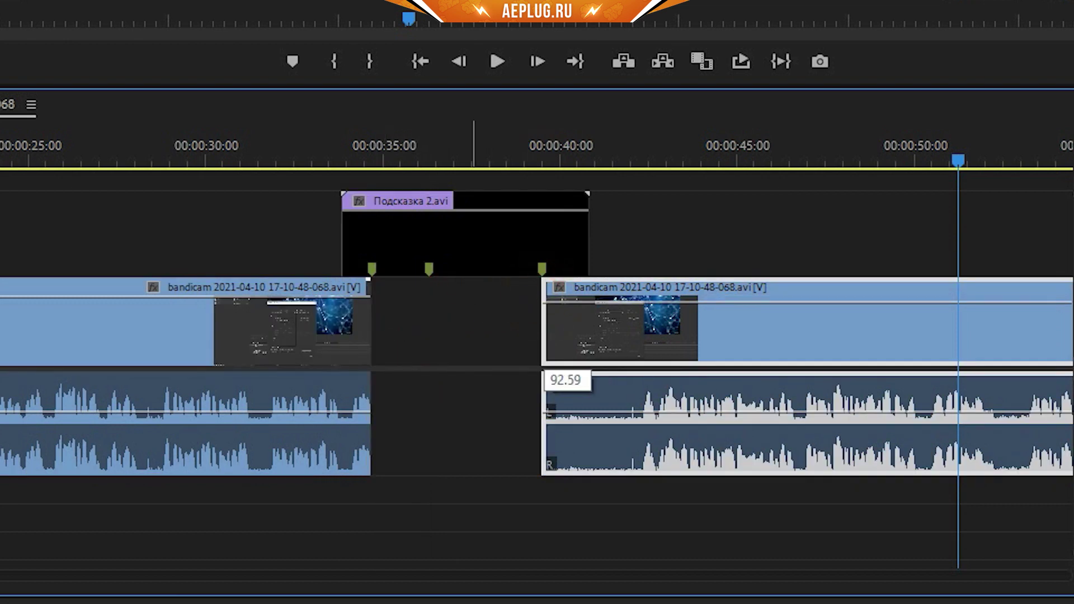
pyautogui.moveTo(542, 330); pyautogui.dragTo(429, 336)
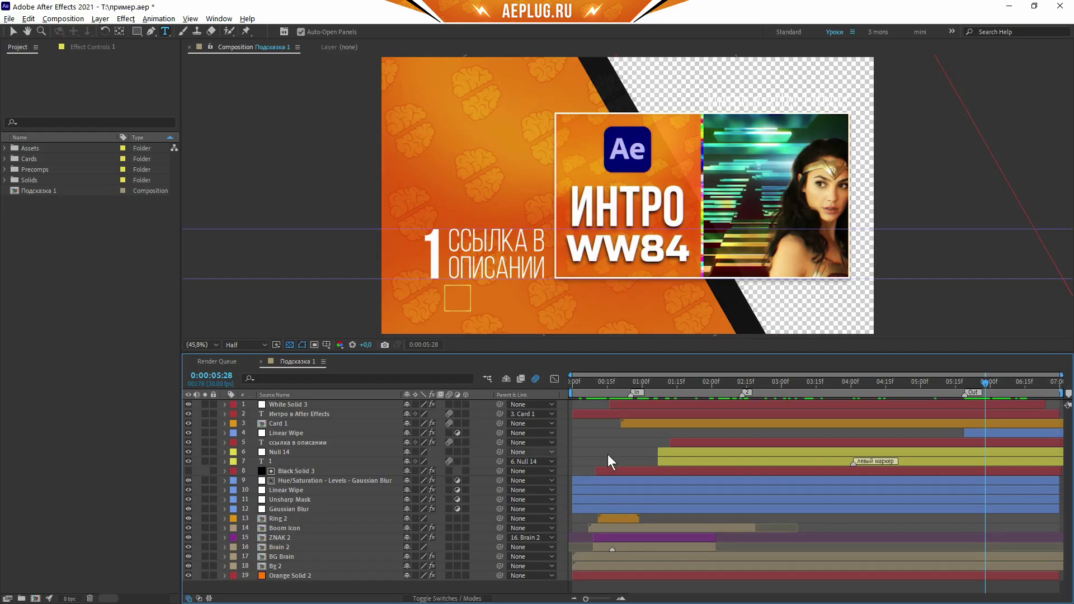
# Render Подсказка 1 from the Render Queue as AVI with RGB + Alpha output.
pyautogui.click(224, 361)
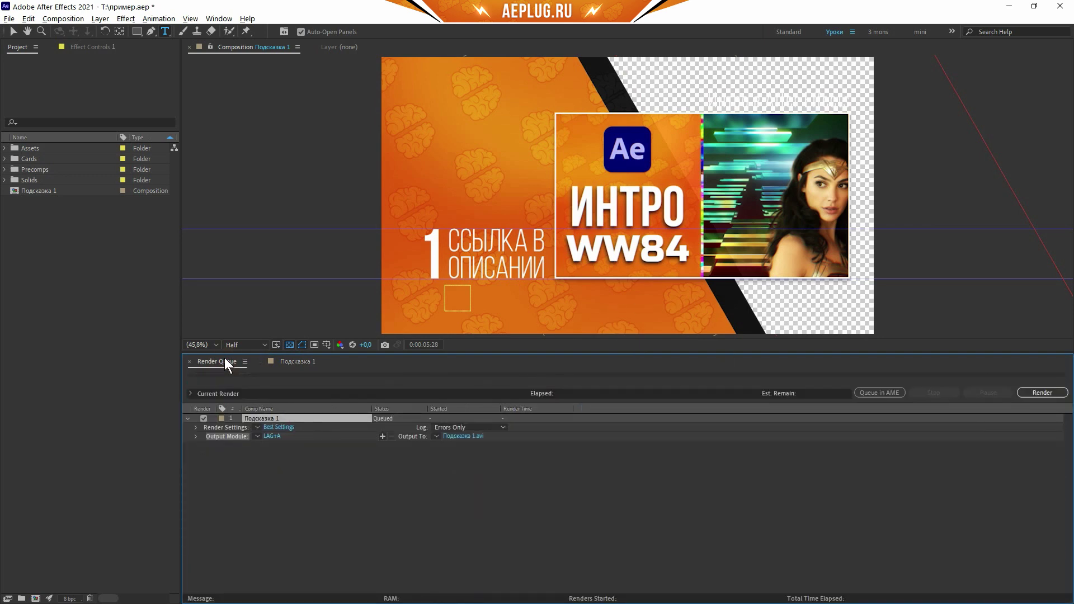
pyautogui.click(272, 435)
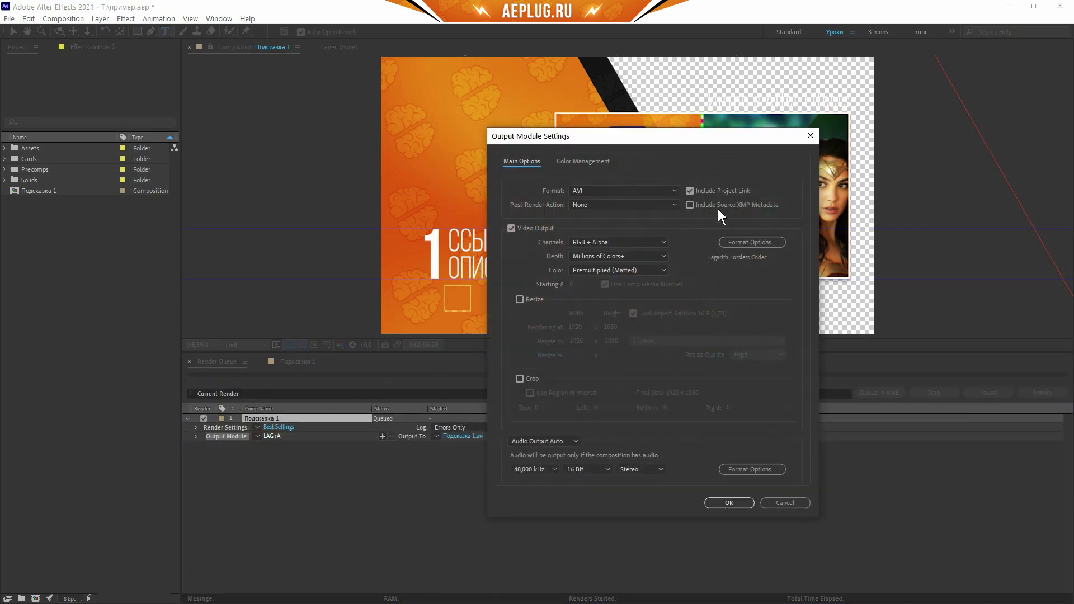
pyautogui.click(718, 207)
pyautogui.click(735, 501)
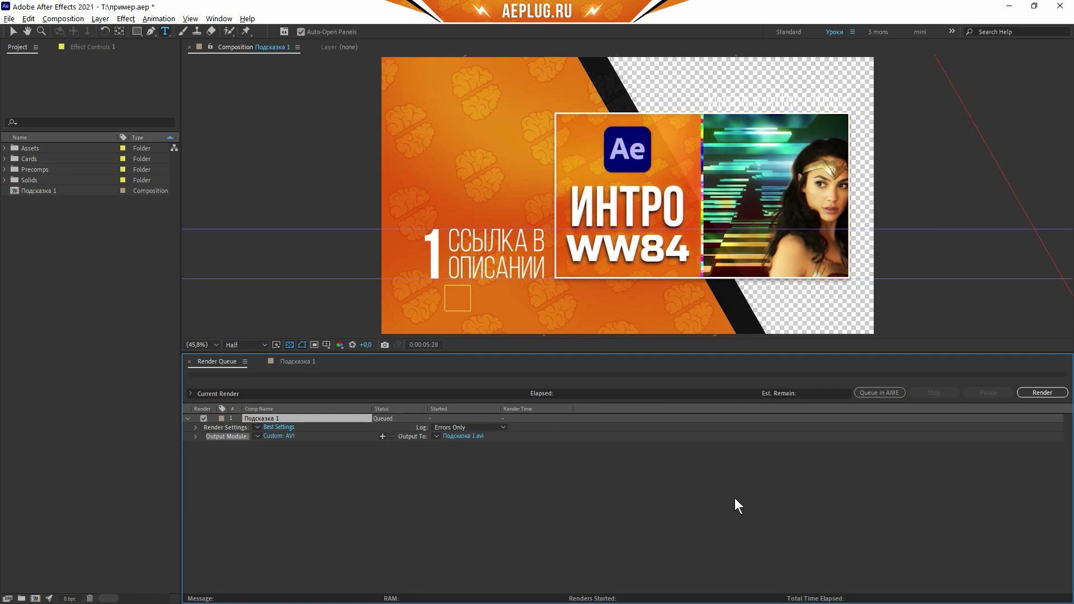
pyautogui.click(1034, 390)
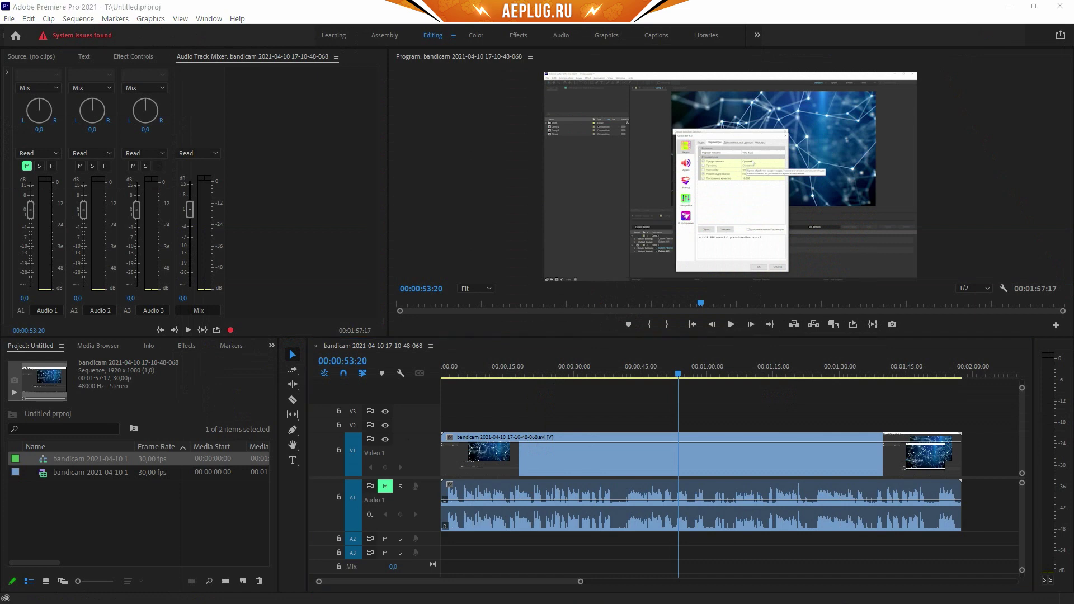
# Place Подсказка 1.avi on V2 near 00:00:42 and enlarge the V2 track.
pyautogui.moveTo(580, 381); pyautogui.dragTo(619, 423)
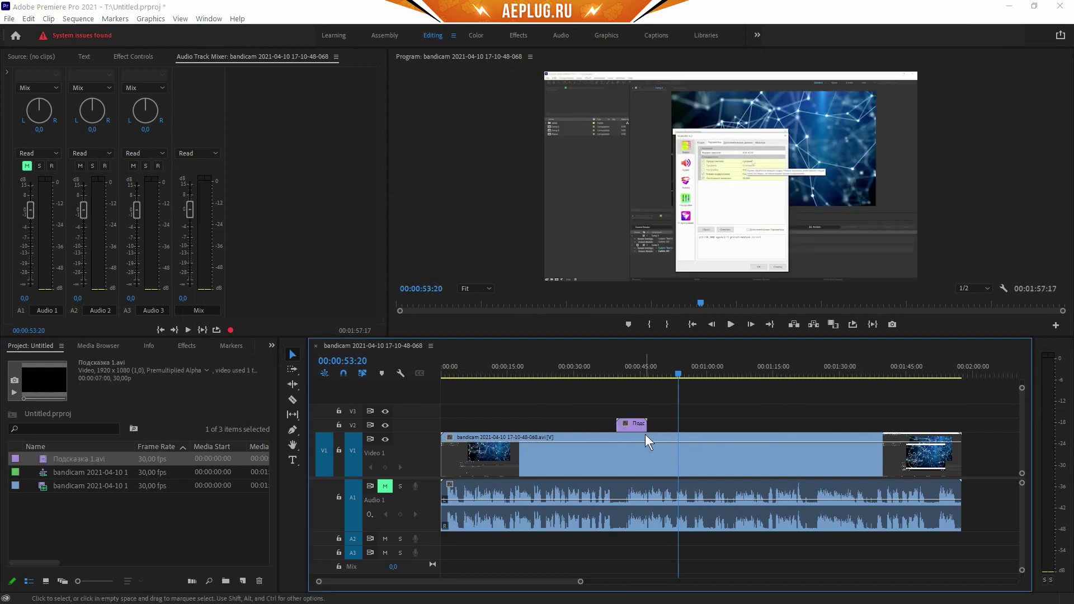
pyautogui.click(632, 373)
pyautogui.press('=')
pyautogui.press('=')
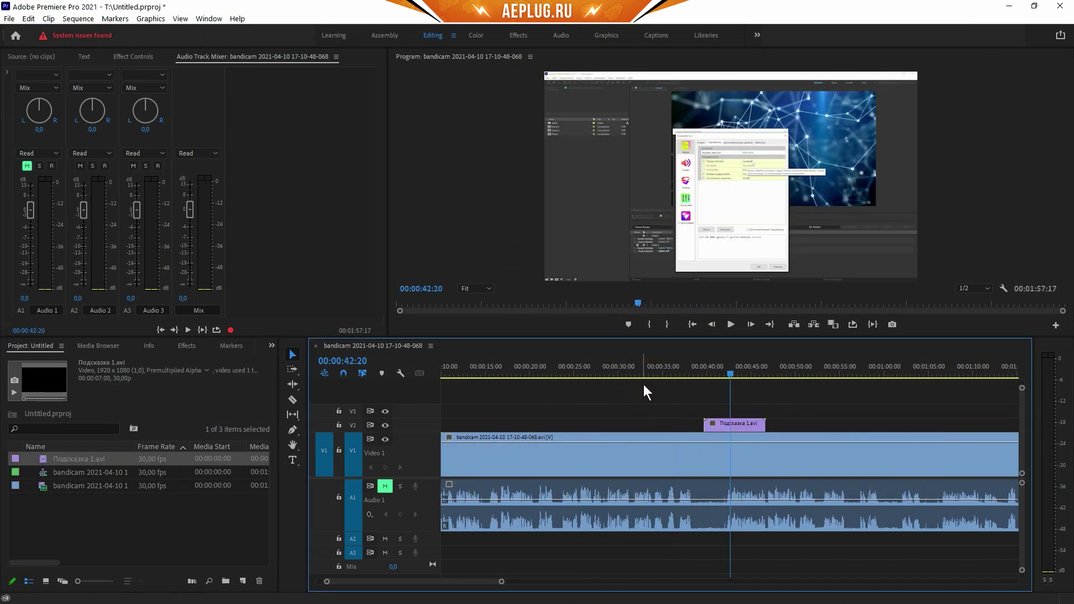
pyautogui.moveTo(432, 418); pyautogui.dragTo(432, 409)
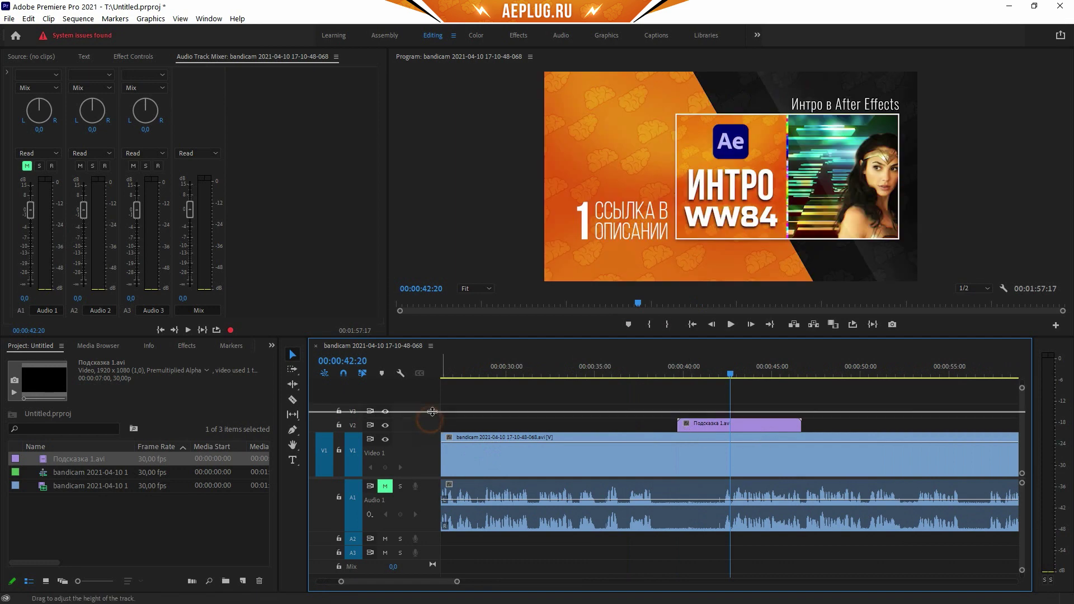
# Add markers to the Подсказка 1.avi overlay clip at 41:28 and 44:15.
pyautogui.click(690, 373)
pyautogui.click(707, 415)
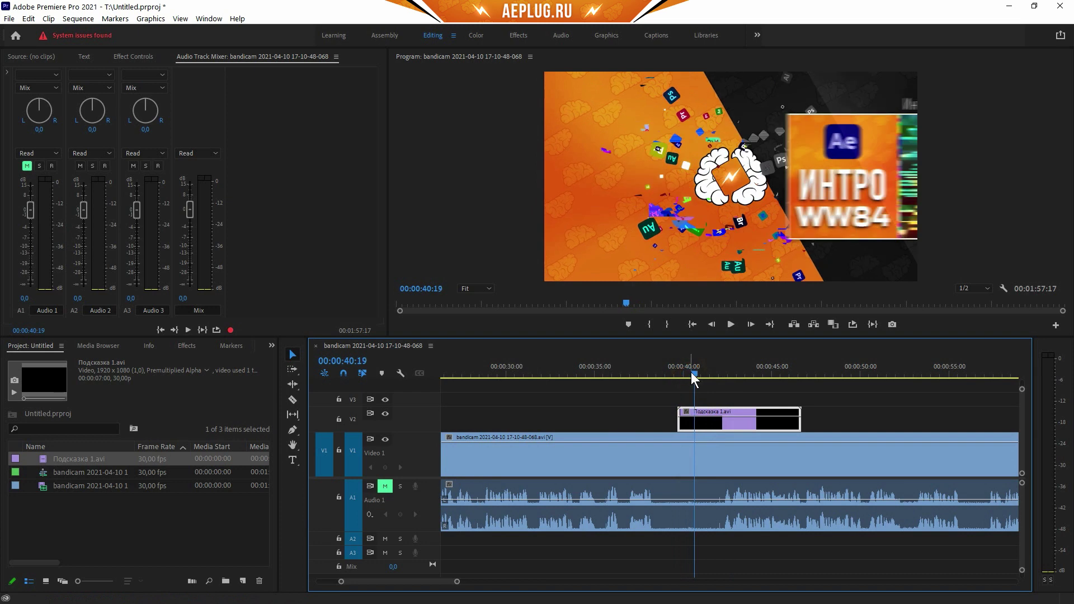
pyautogui.moveTo(690, 372); pyautogui.dragTo(717, 373)
pyautogui.press('m')
pyautogui.click(763, 368)
pyautogui.press('m')
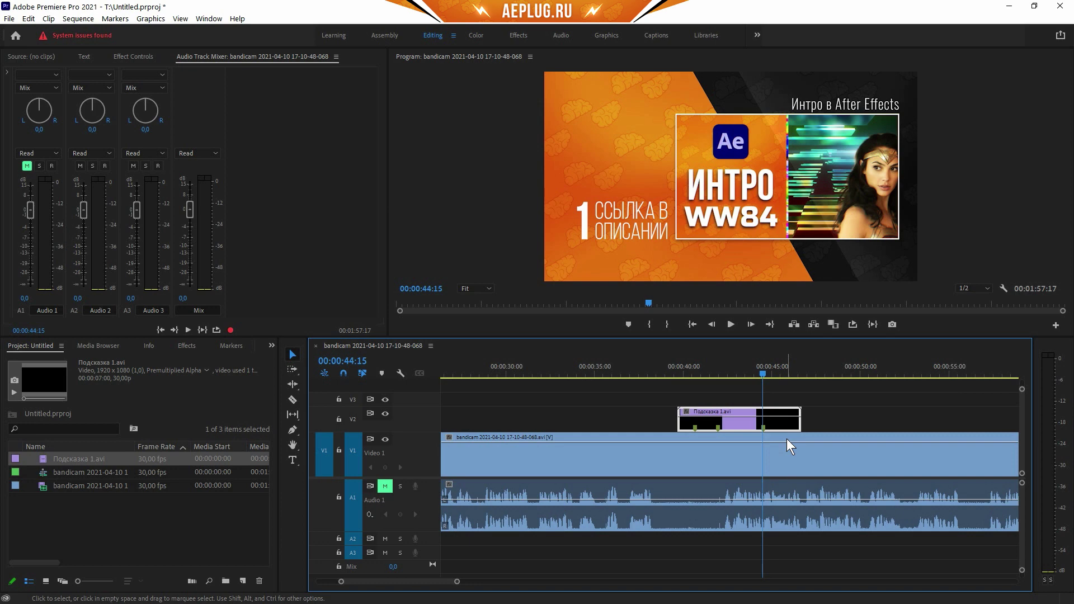
pyautogui.press('-')
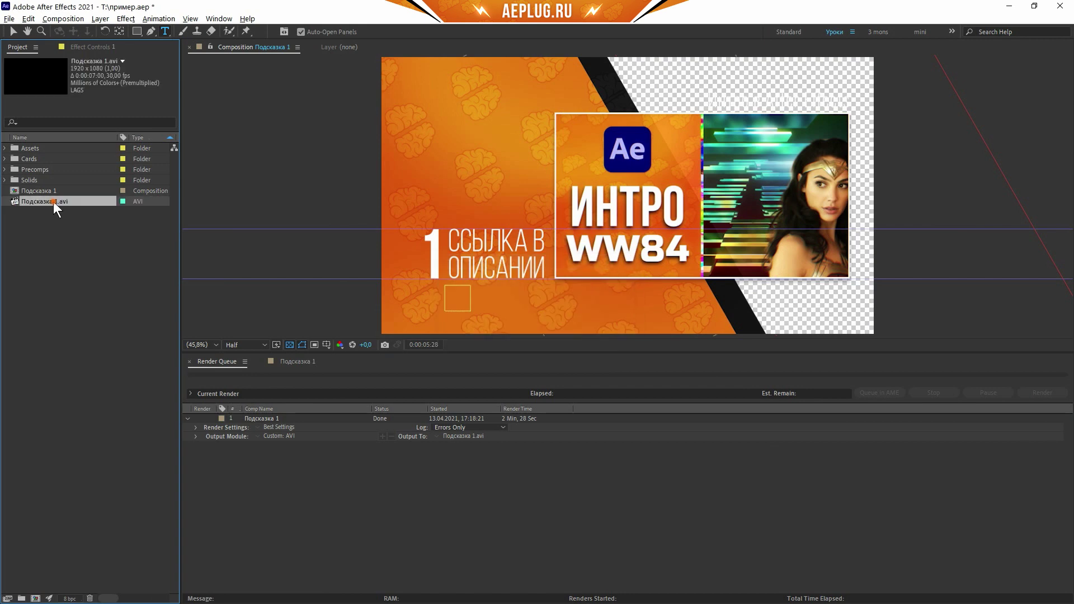
# Bring in the rendered Подсказка 1.avi, compare Подсказка 1, then select its layer in Подсказка 2.
pyautogui.moveTo(52, 202)
pyautogui.mouseDown()
pyautogui.moveTo(51, 583)
pyautogui.moveTo(36, 598)
pyautogui.mouseUp()
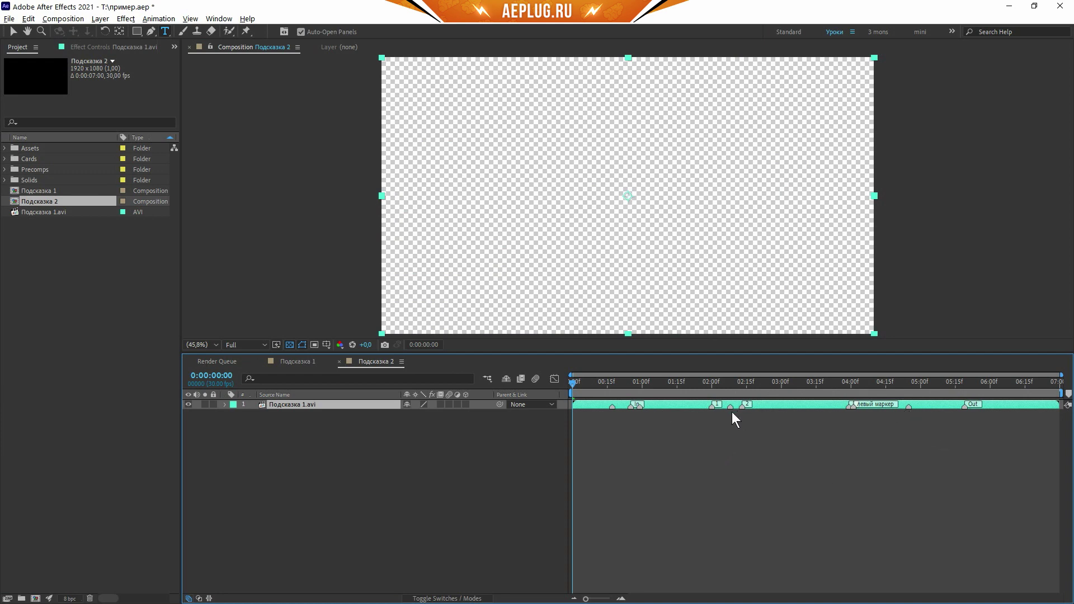
pyautogui.click(290, 361)
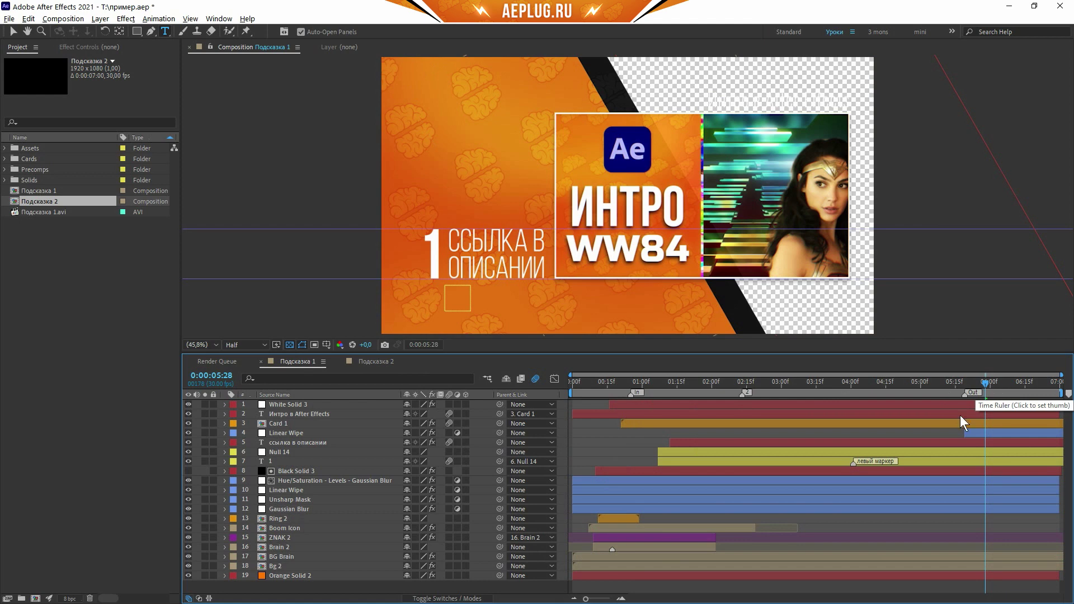
pyautogui.click(367, 362)
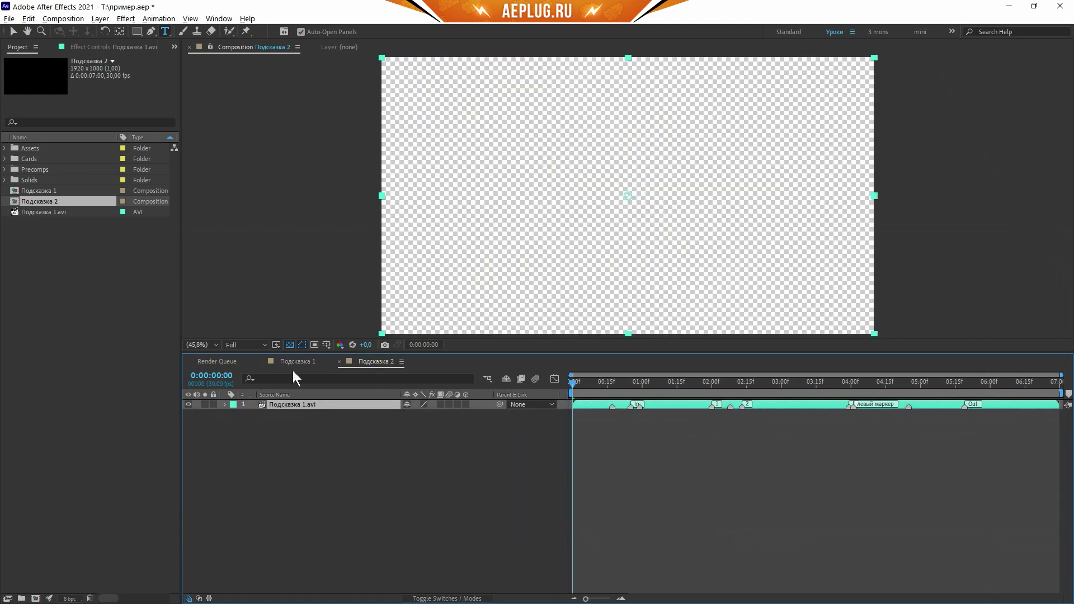
pyautogui.click(869, 420)
pyautogui.click(303, 407)
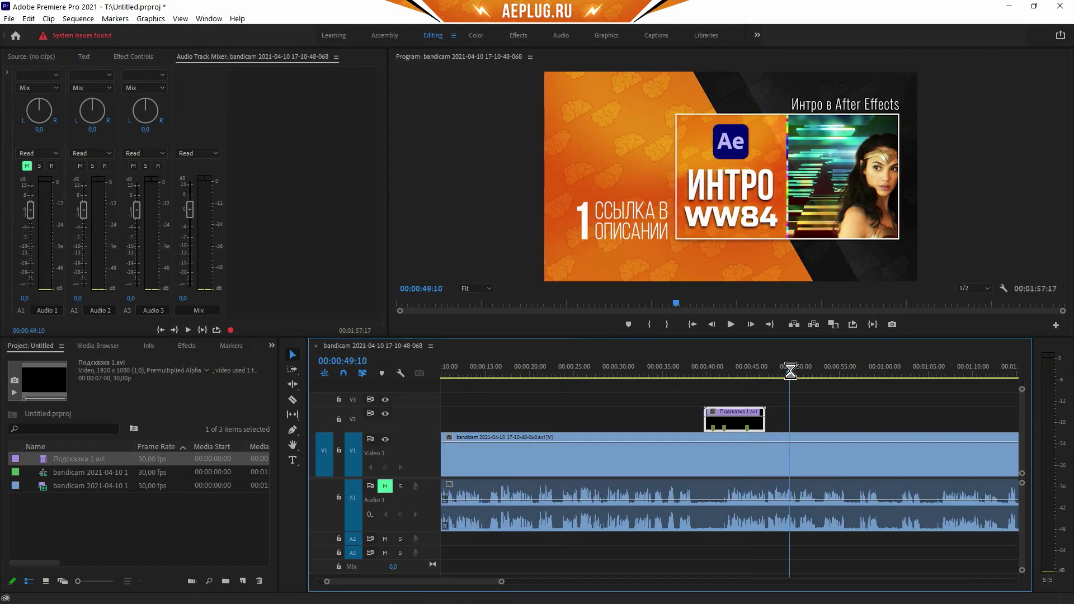
# Paste the Подсказка 1.avi clip into V1 at 00:00:49:10 and zoom in on it.
pyautogui.hotkey('ctrl', 'v')
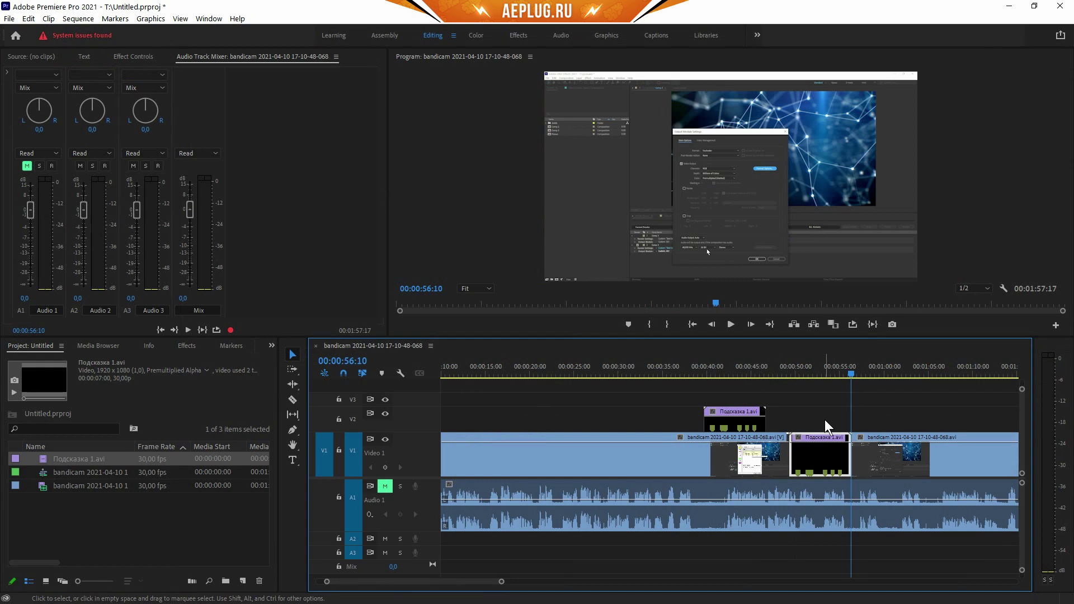
pyautogui.press('=')
pyautogui.press('=')
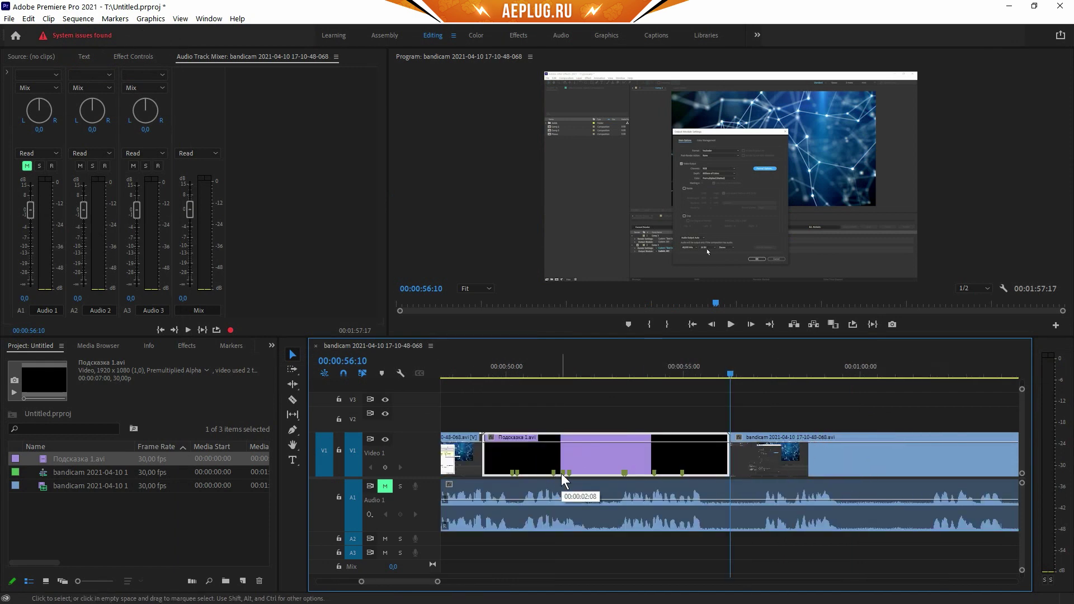
pyautogui.hotkey('alt', 'Tab')
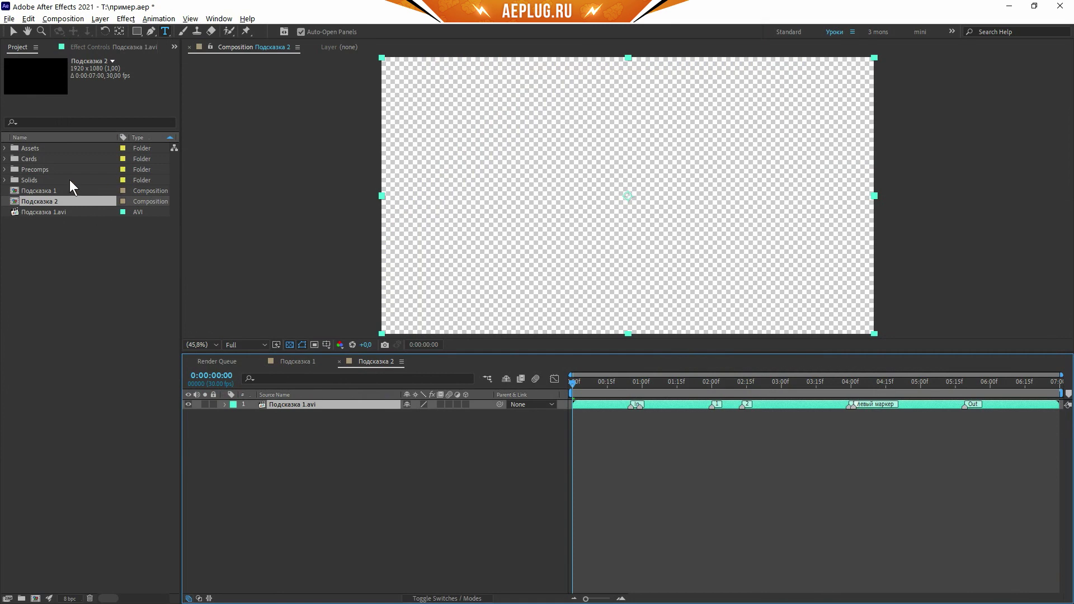
# Switch from the Подсказка 2 composition back to Premiere Pro with Alt+Tab.
pyautogui.hotkey('alt', 'Tab')
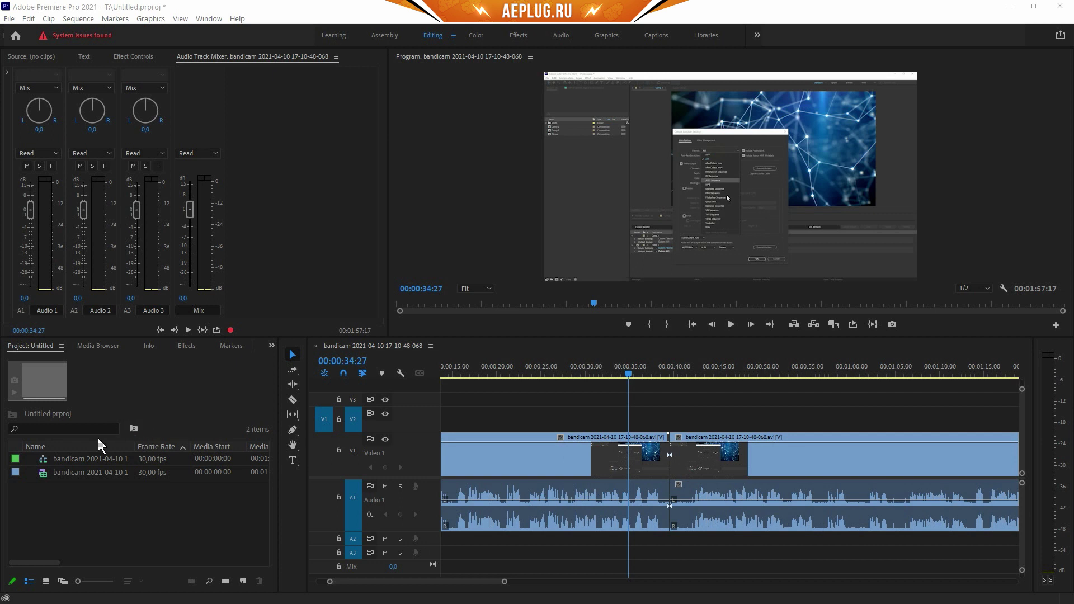
# Import Подсказка 1.avi onto V2 and move the playhead to about 00:00:39.
pyautogui.moveTo(178, 456)
pyautogui.mouseDown()
pyautogui.moveTo(203, 490)
pyautogui.moveTo(668, 417)
pyautogui.mouseUp()
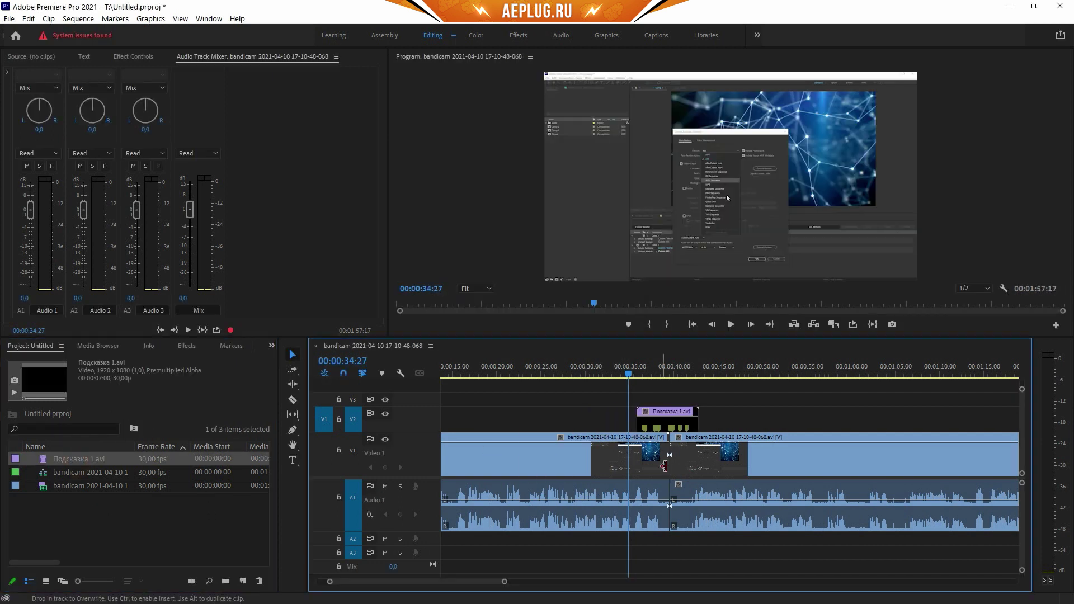
pyautogui.click(660, 369)
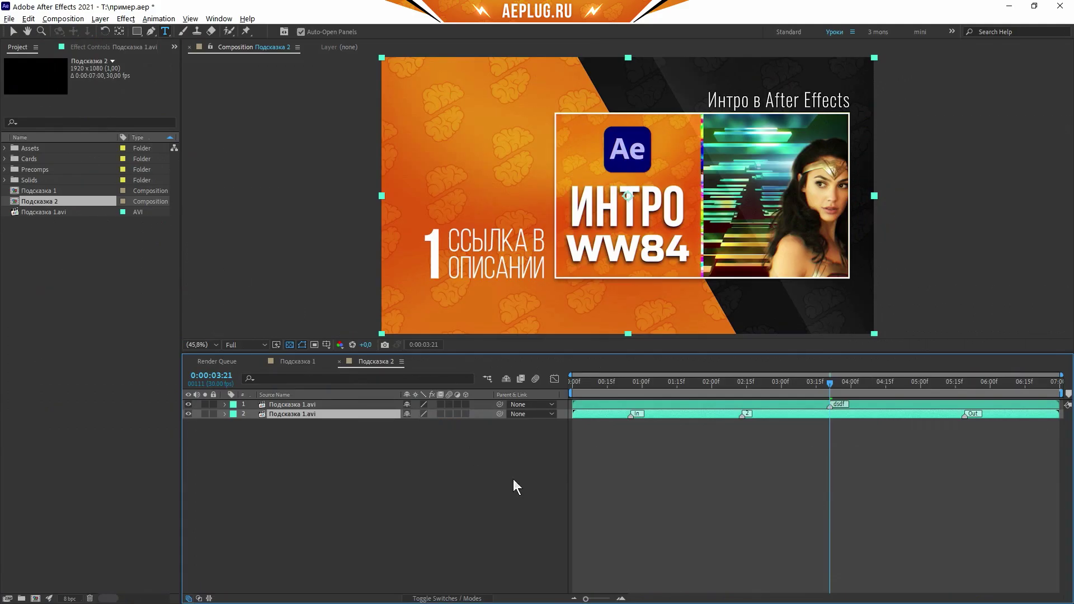
# Select layer 2, the second Подсказка 1.avi layer, for copying to Premiere's V2.
pyautogui.click(311, 414)
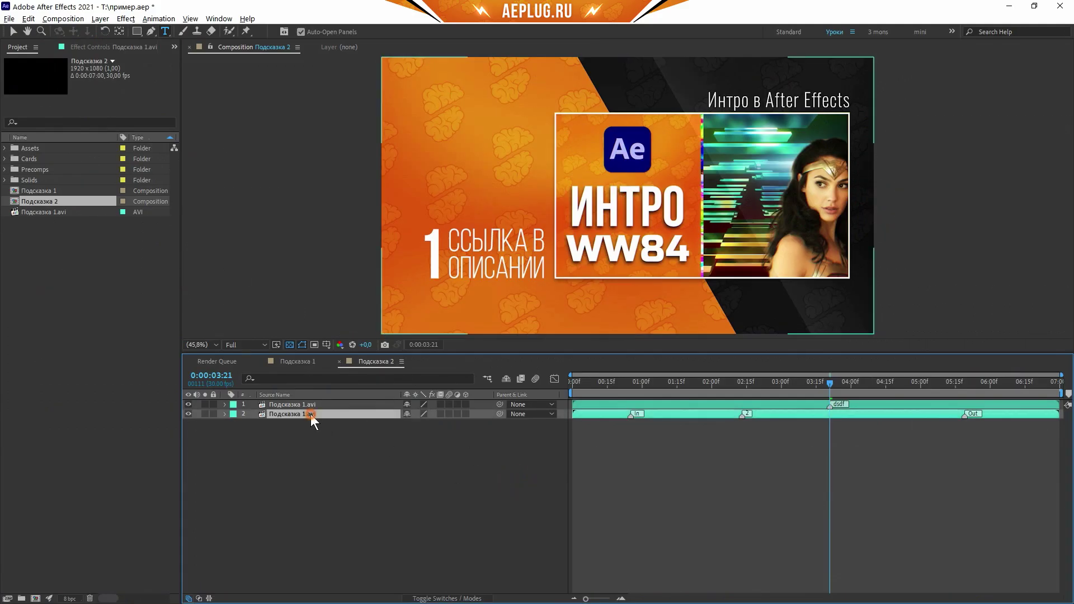
pyautogui.click(346, 447)
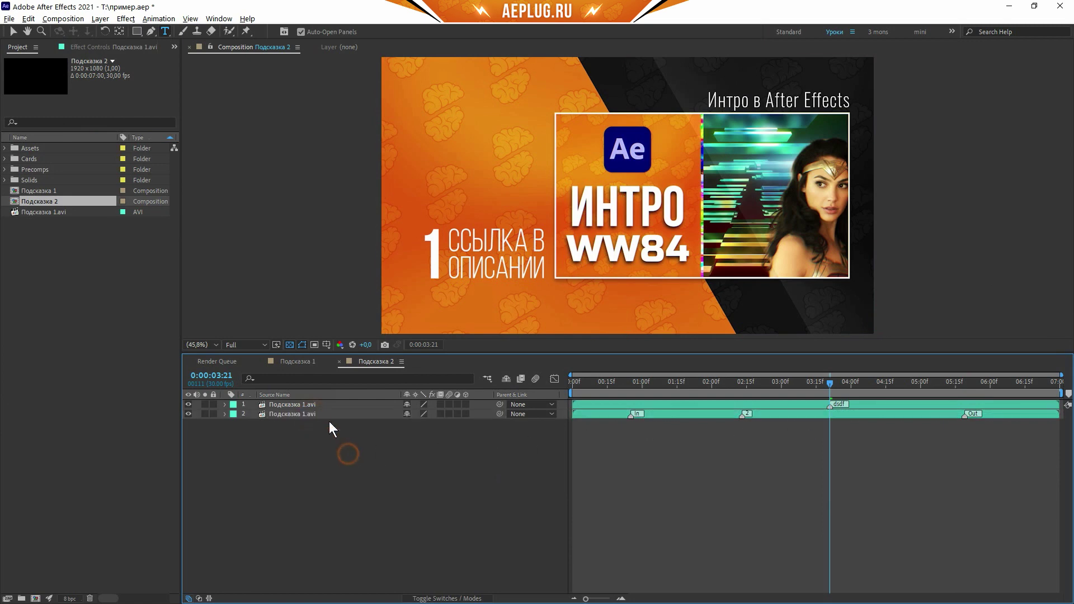
pyautogui.click(321, 414)
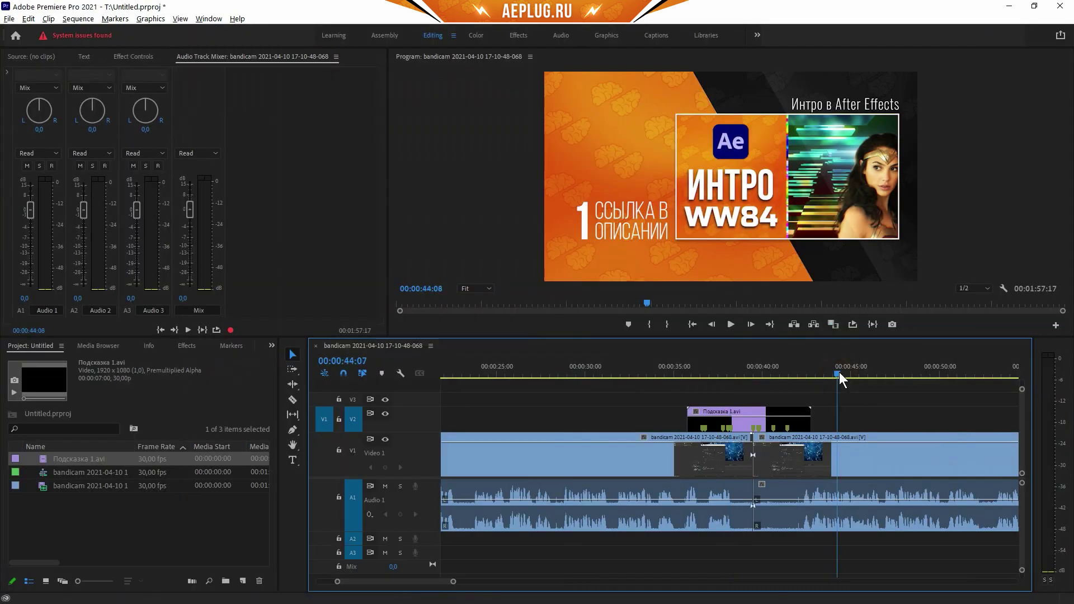
pyautogui.press('Down')
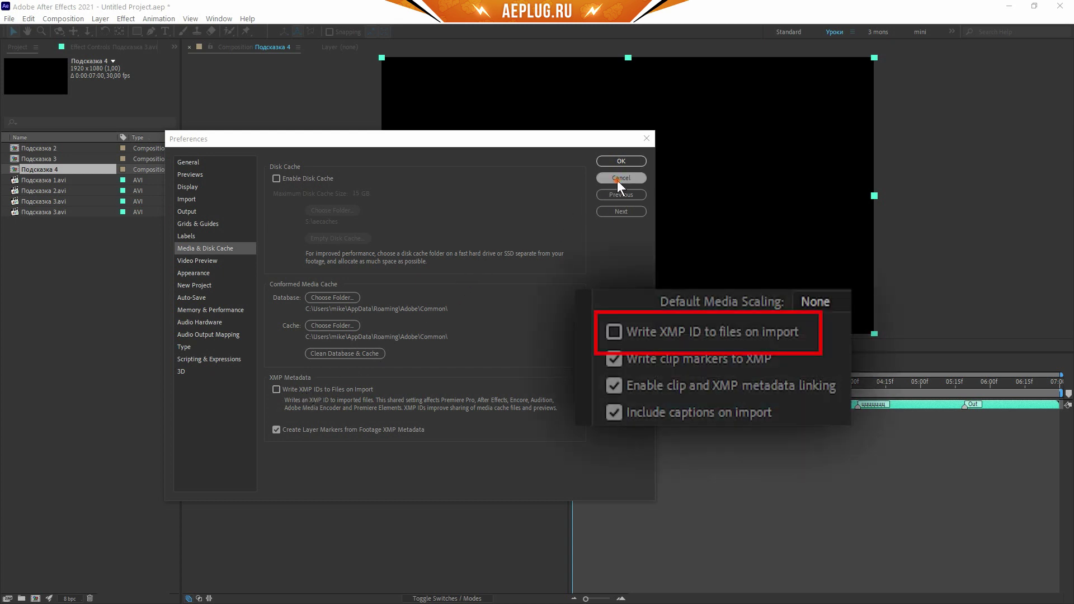
# Close Preferences with Write XMP IDs to Files on Import left unchecked.
pyautogui.click(618, 180)
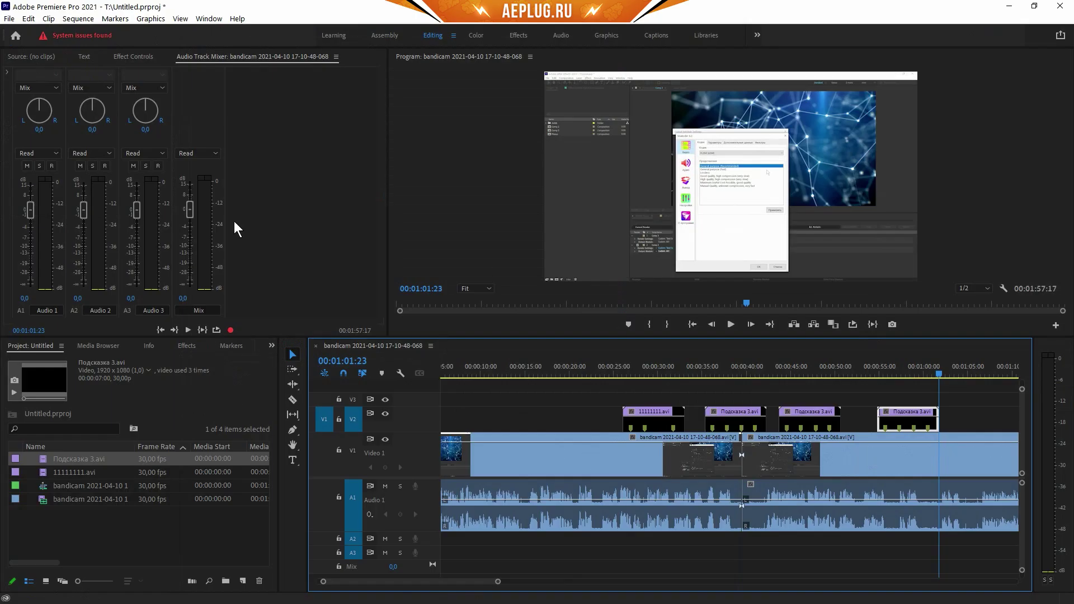
pyautogui.click(741, 422)
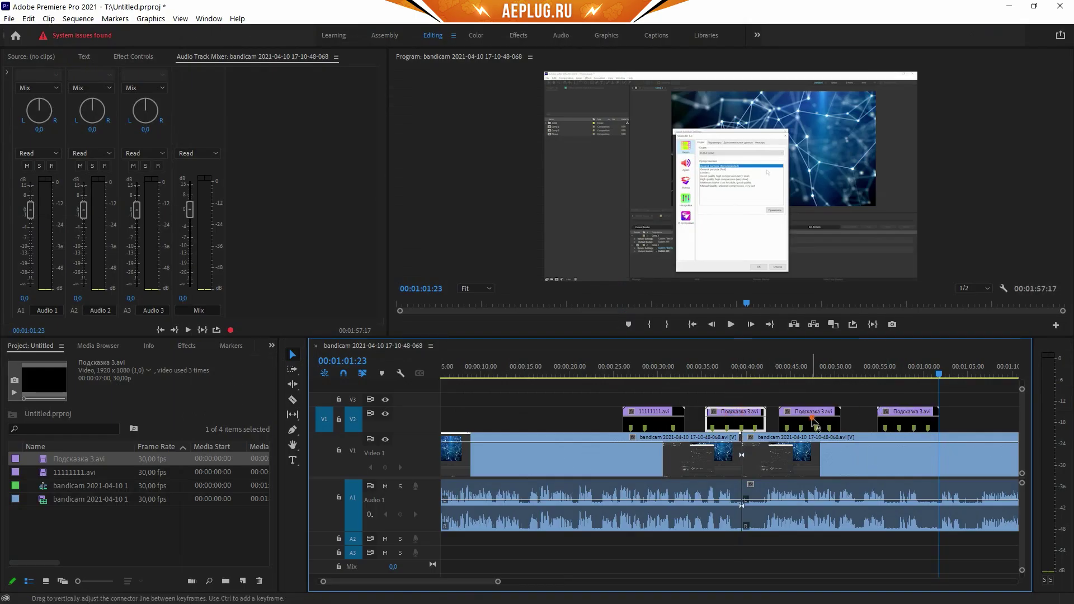
pyautogui.click(815, 422)
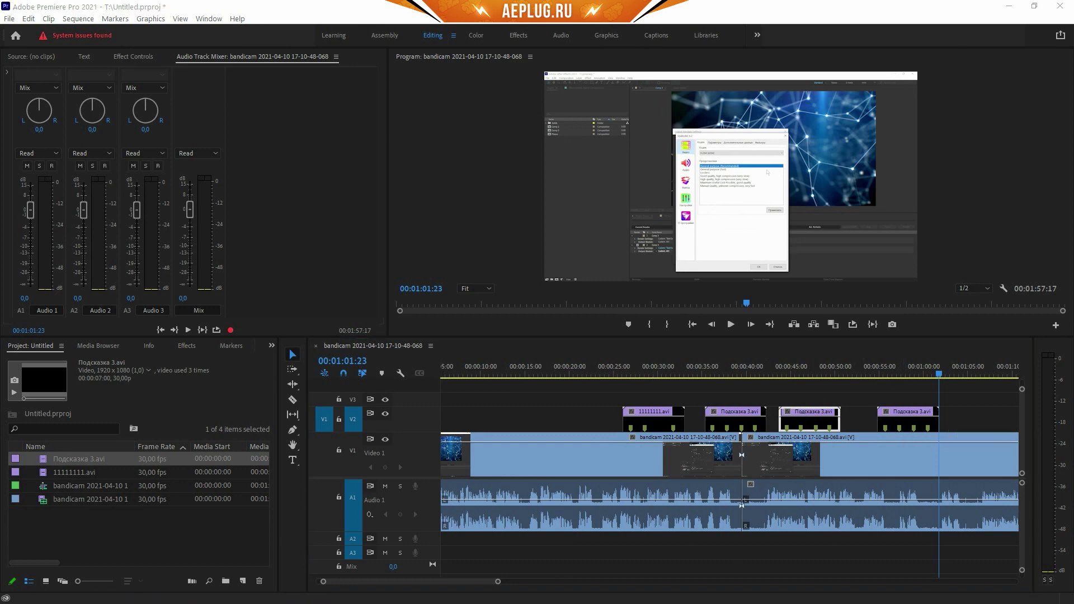
# View Подсказка 3.md5, then verify it, getting one wrong CRC for Подсказка 3.avi.
pyautogui.press('F3')
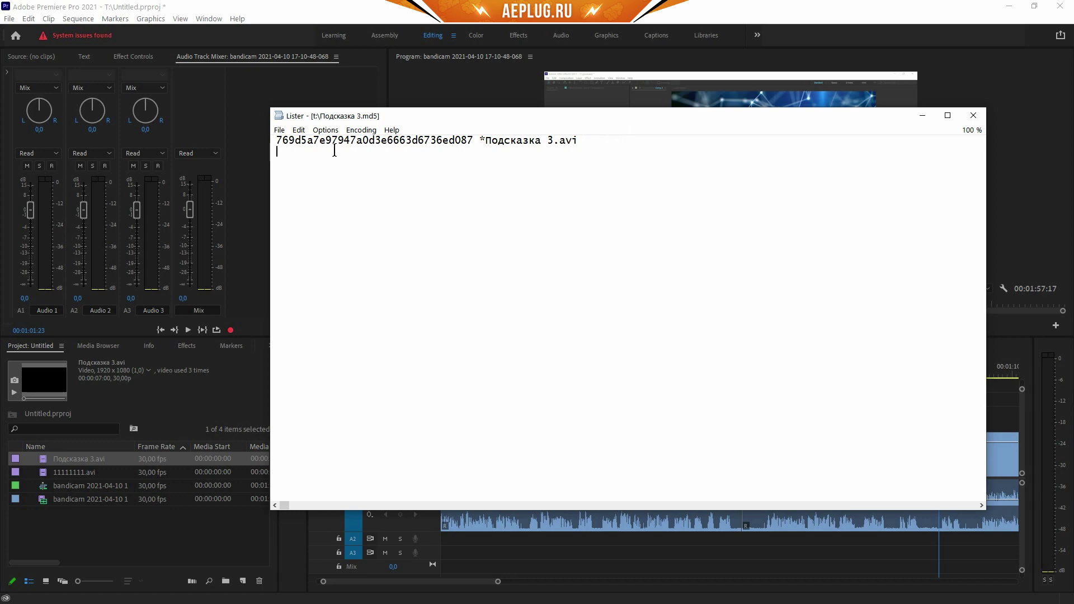
pyautogui.press('Escape')
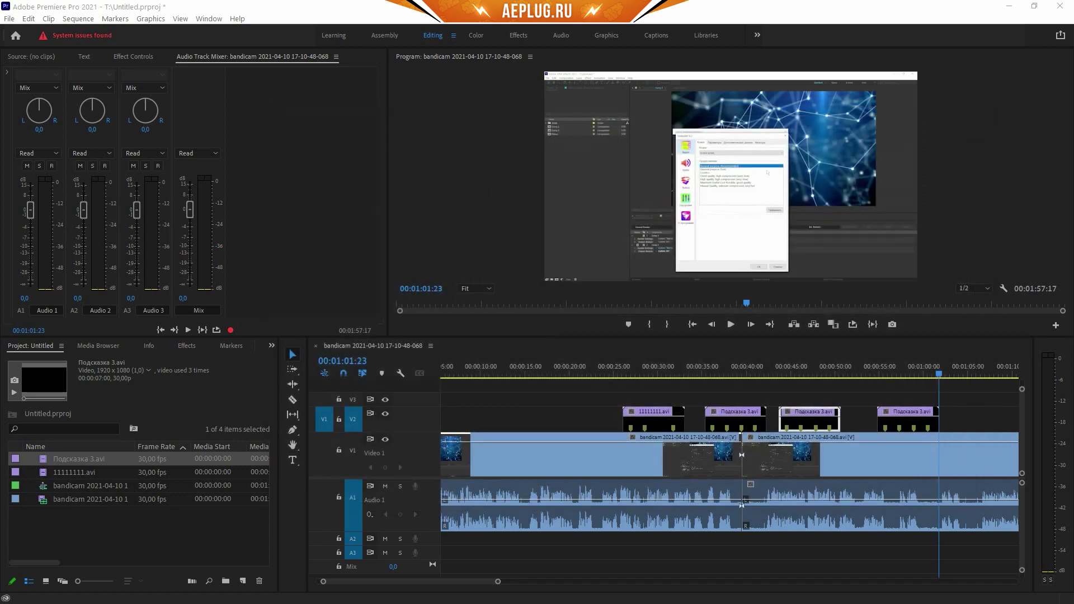
pyautogui.press('Return')
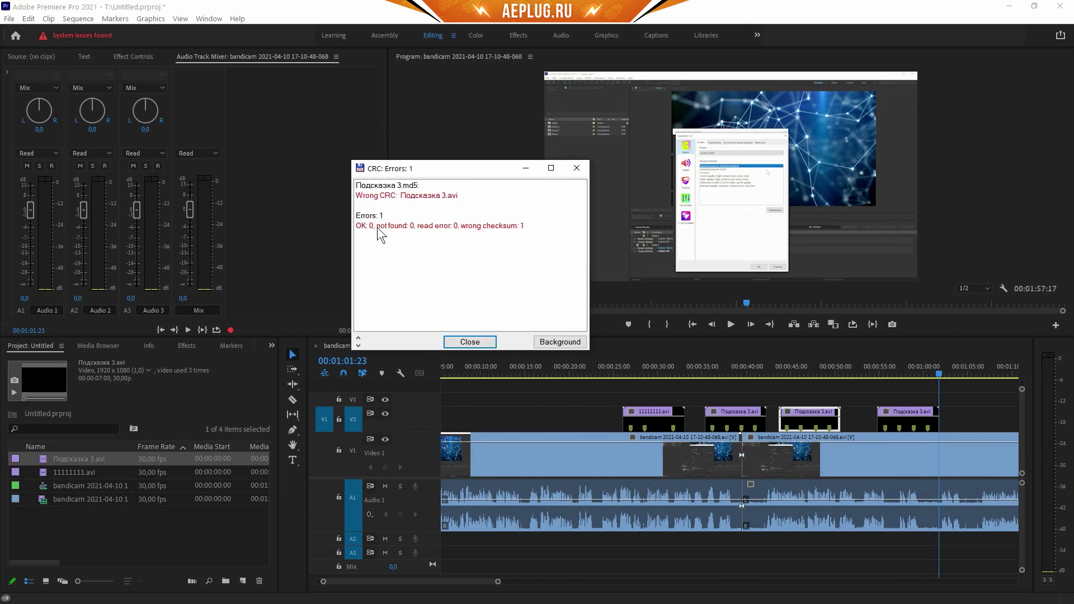